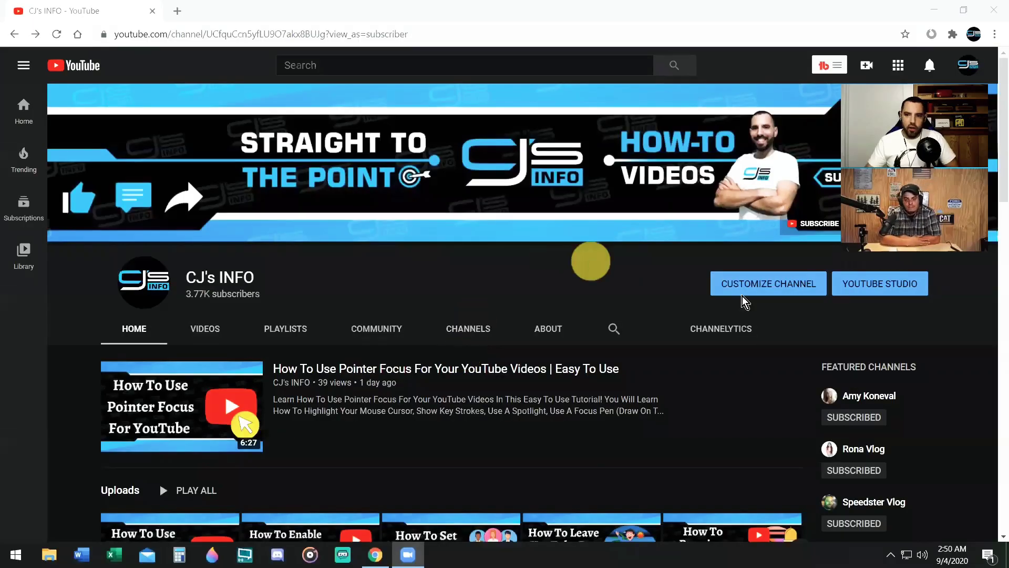
Step: From the channel's Playlists, open the Channel Reviews & Collaborations playlist
click(304, 340)
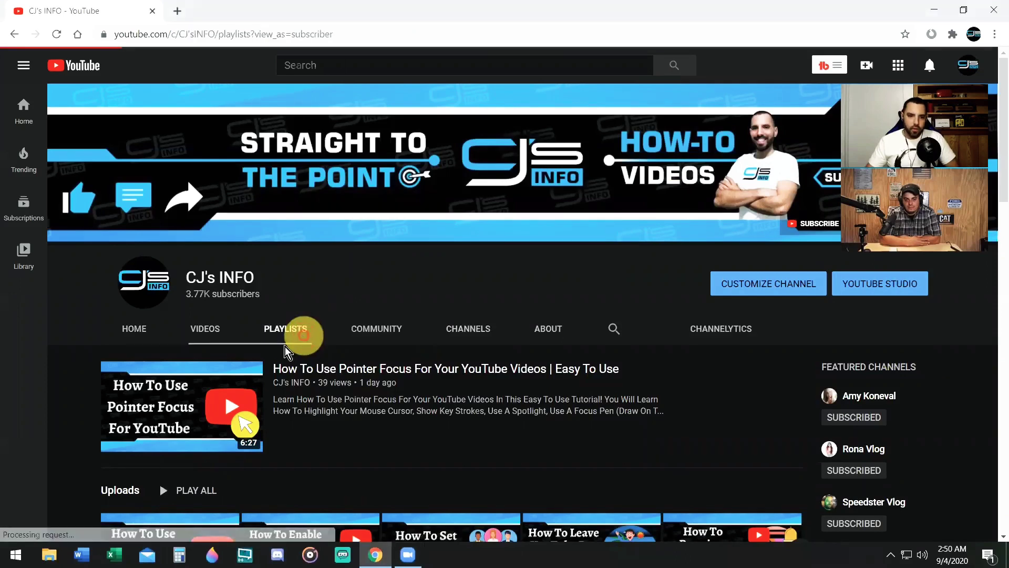
scroll(379, 380, down, 2)
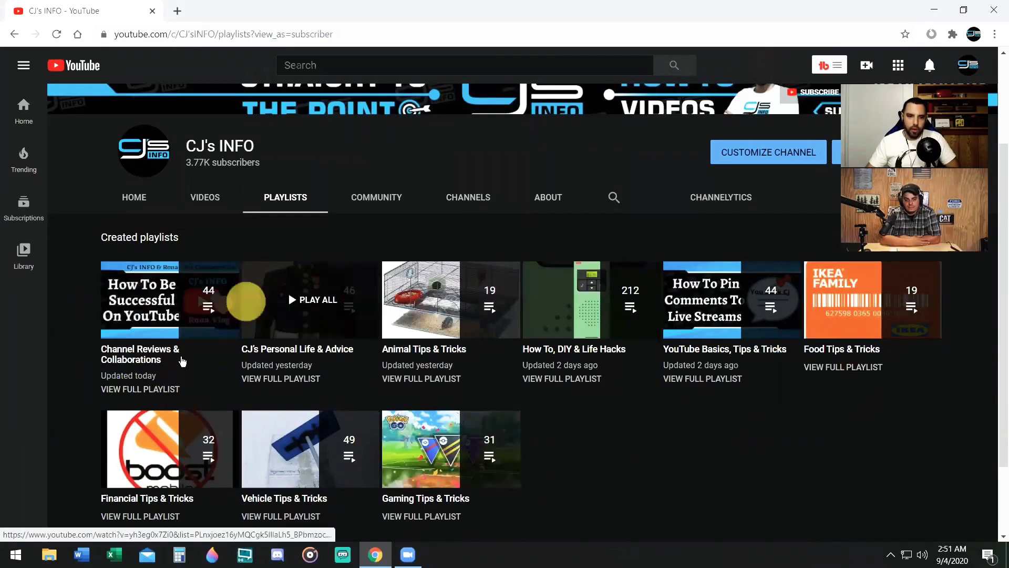
click(173, 394)
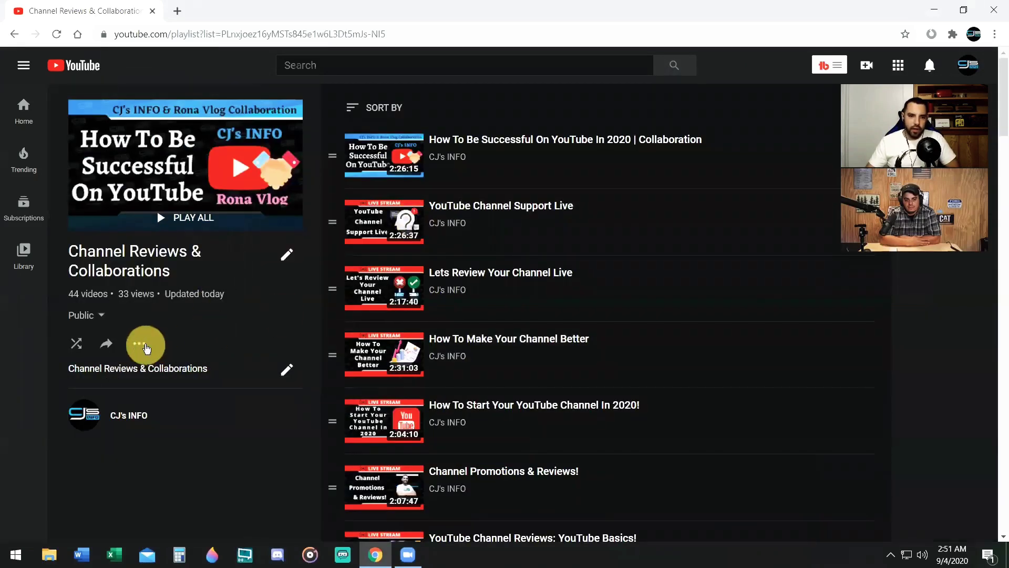
Step: In Collaborate settings, let collaborators add videos, allow new collaborators, copy the invite link and finish
click(145, 348)
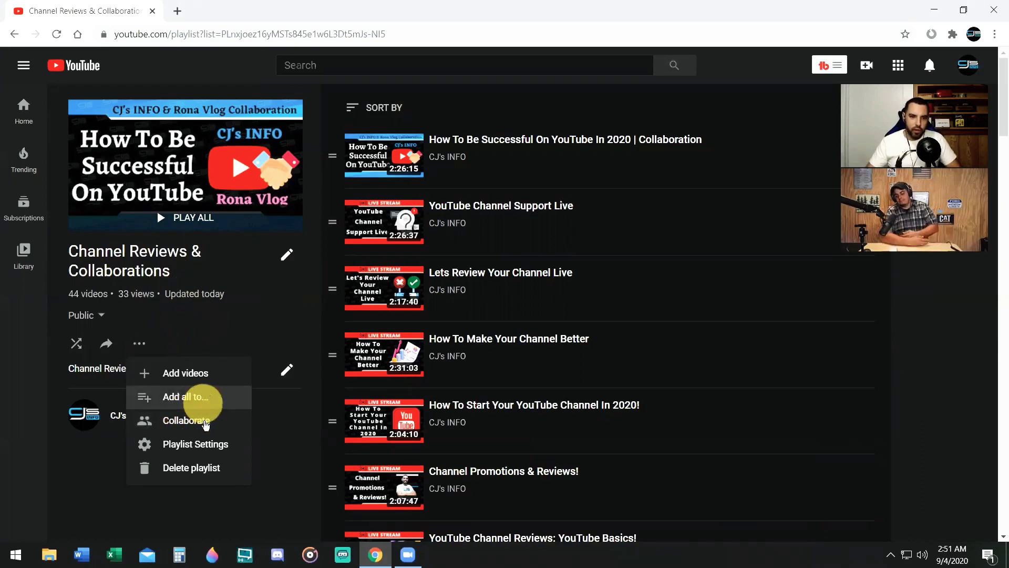
click(224, 425)
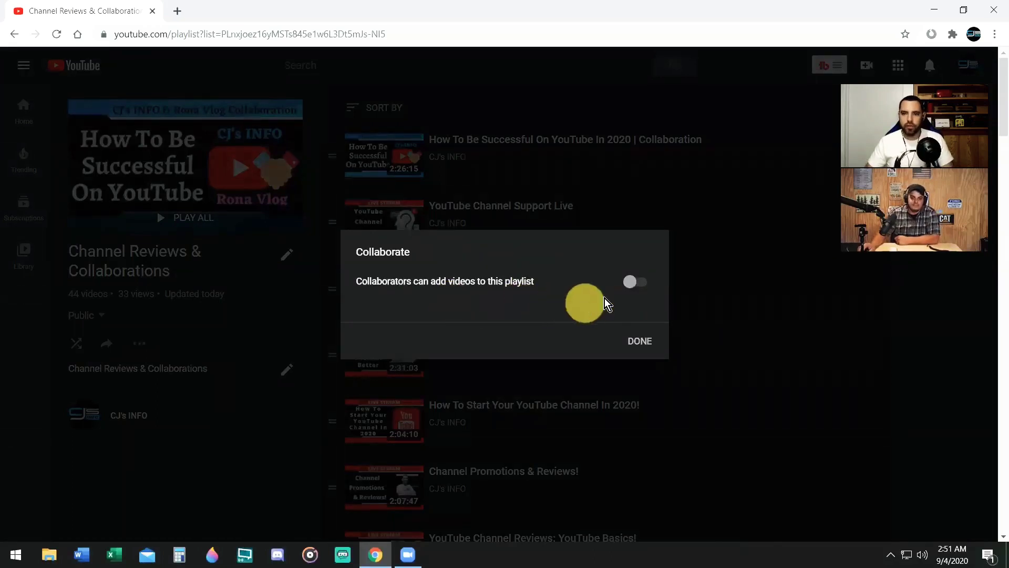
click(631, 290)
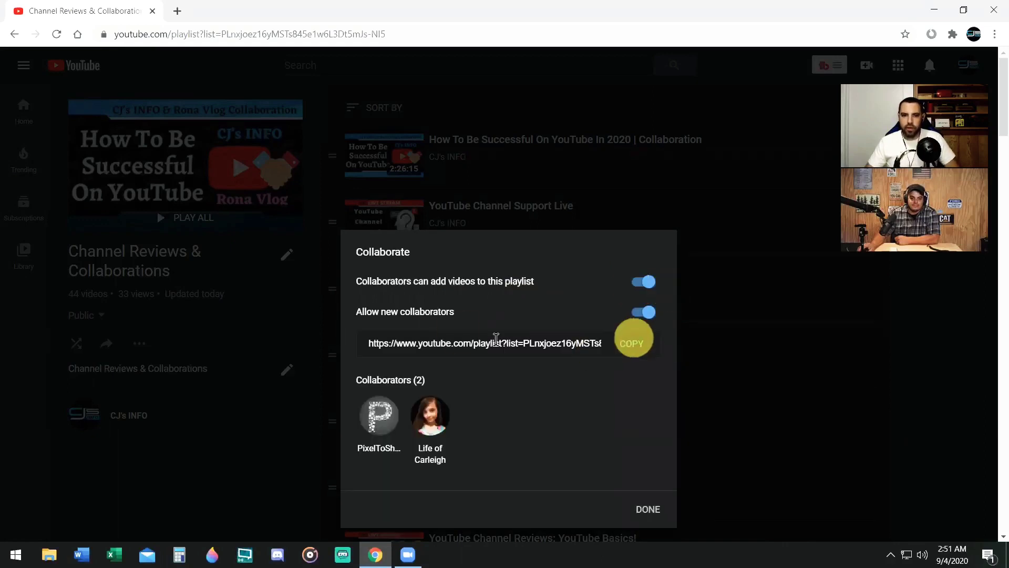
click(647, 314)
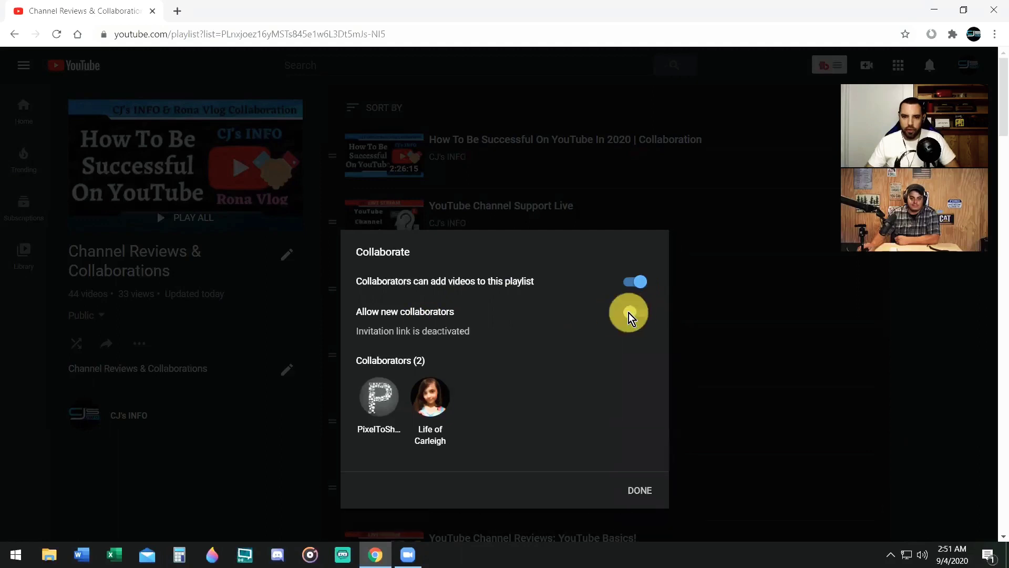
click(639, 313)
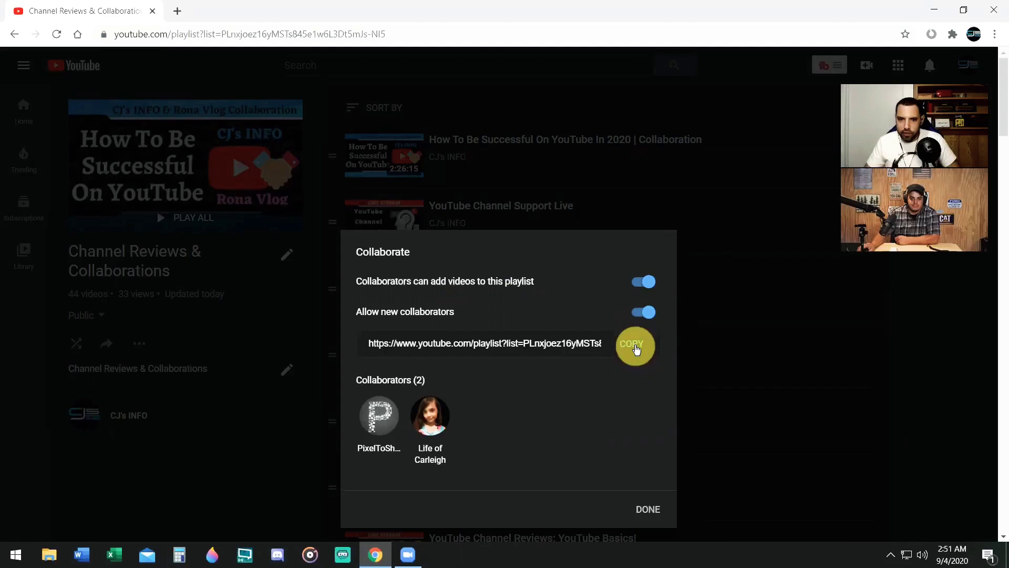
click(636, 347)
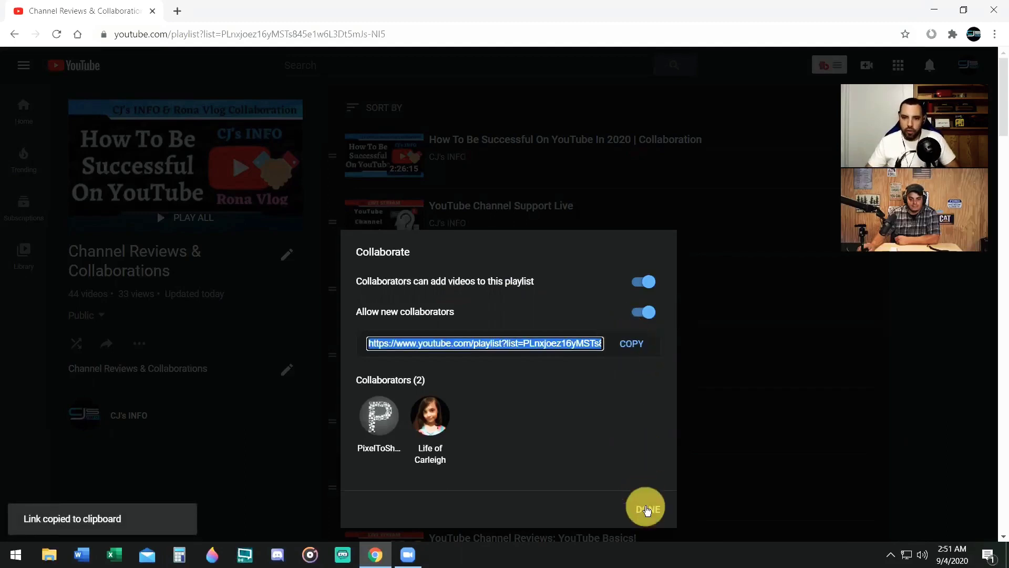
click(647, 509)
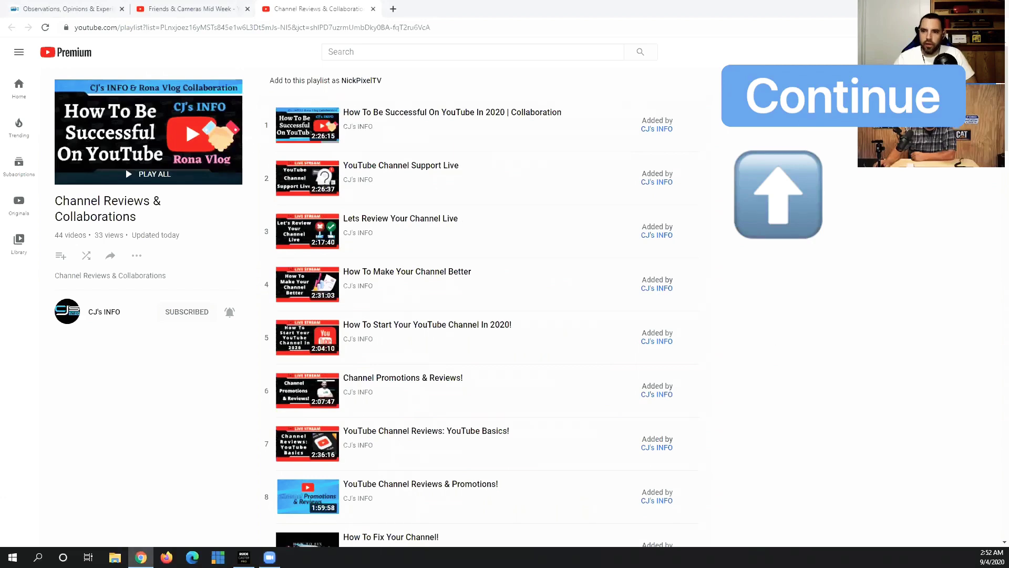
scroll(867, 172, down, 1)
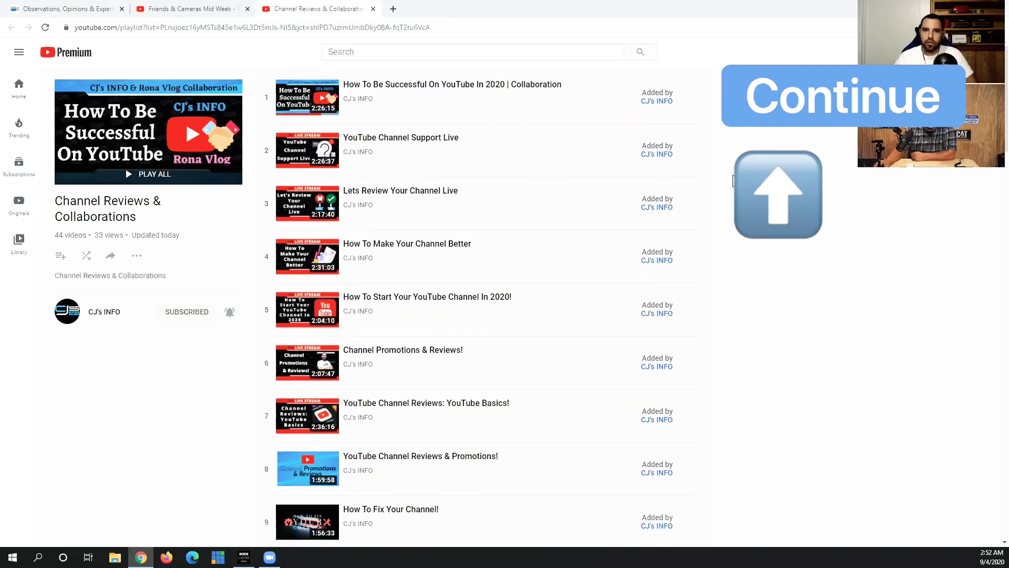
scroll(833, 186, down, 3)
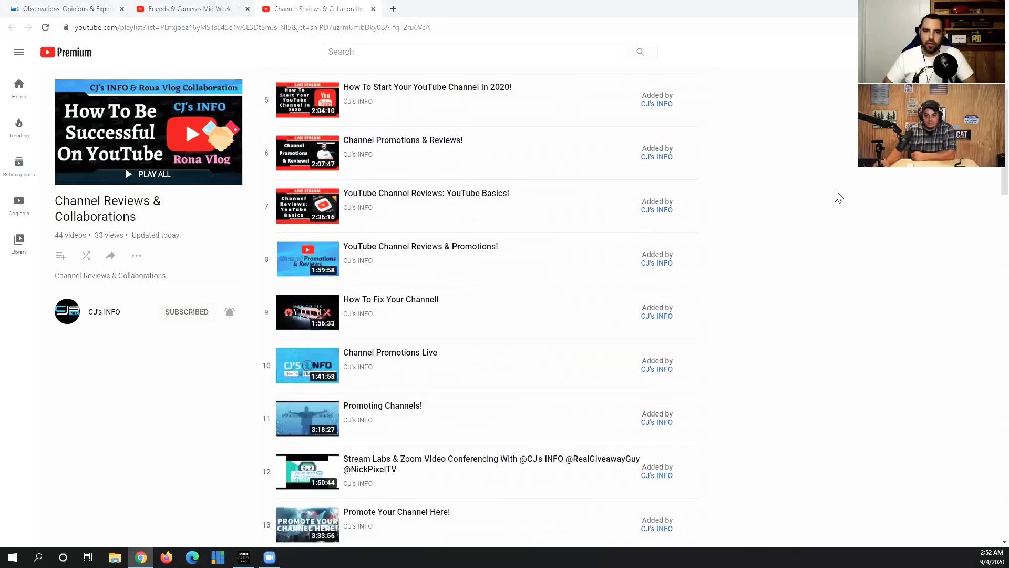
scroll(836, 197, up, 3)
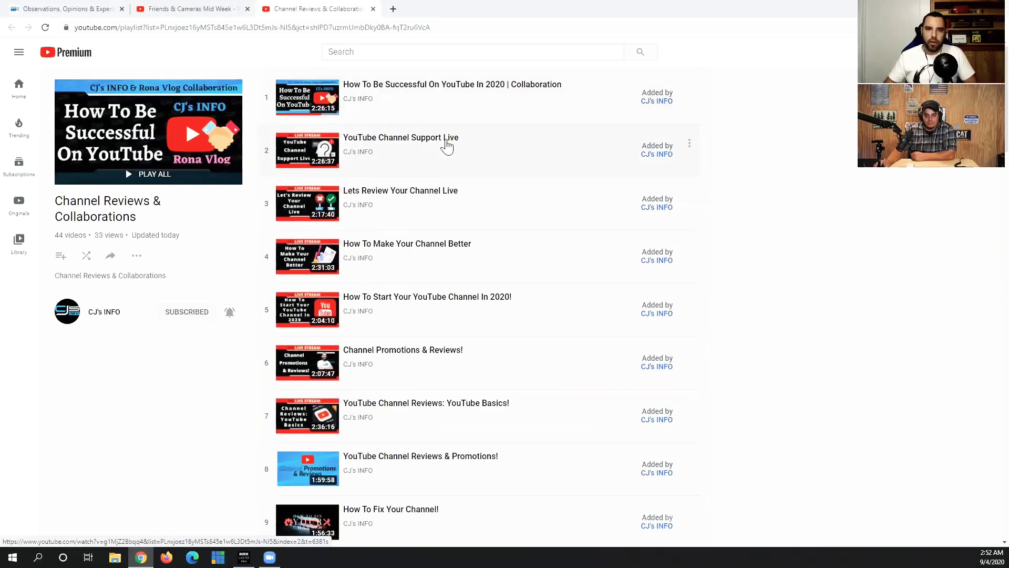
scroll(468, 158, down, 3)
scroll(491, 210, down, 1)
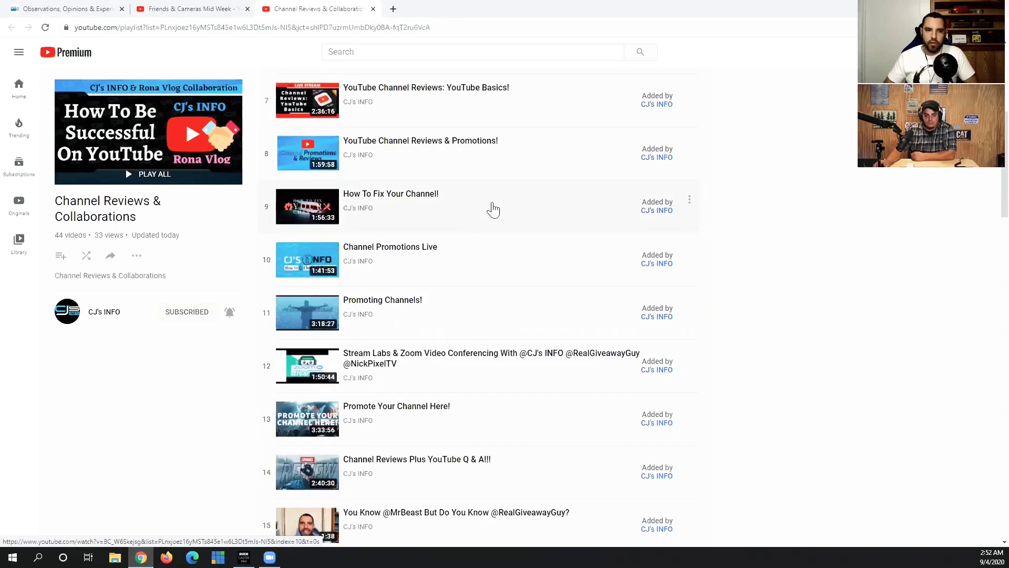
scroll(492, 216, down, 3)
scroll(495, 215, up, 3)
scroll(496, 215, up, 4)
Step: Switch to the Friends & Cameras Mid Week video page
click(192, 9)
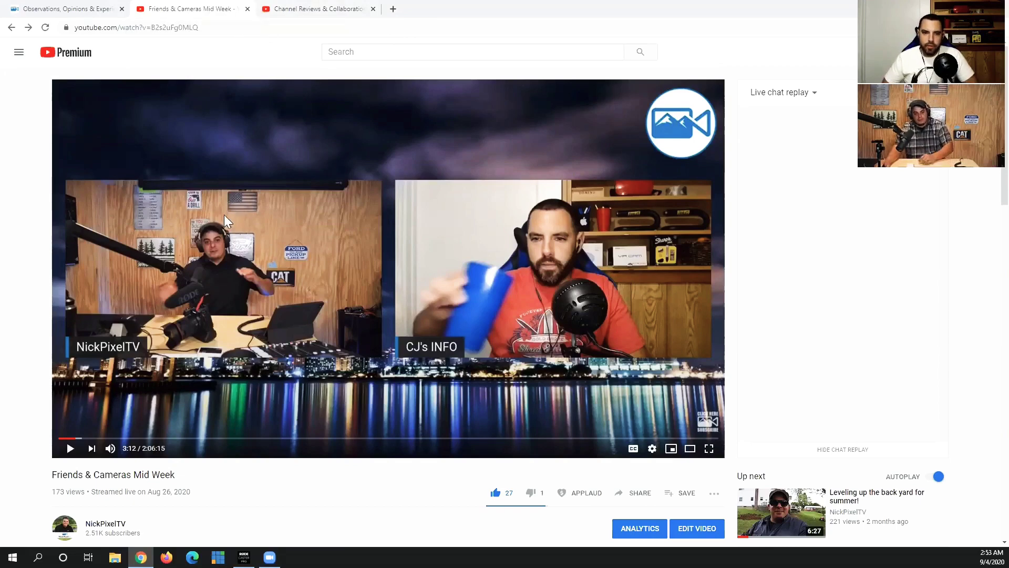
scroll(295, 220, down, 2)
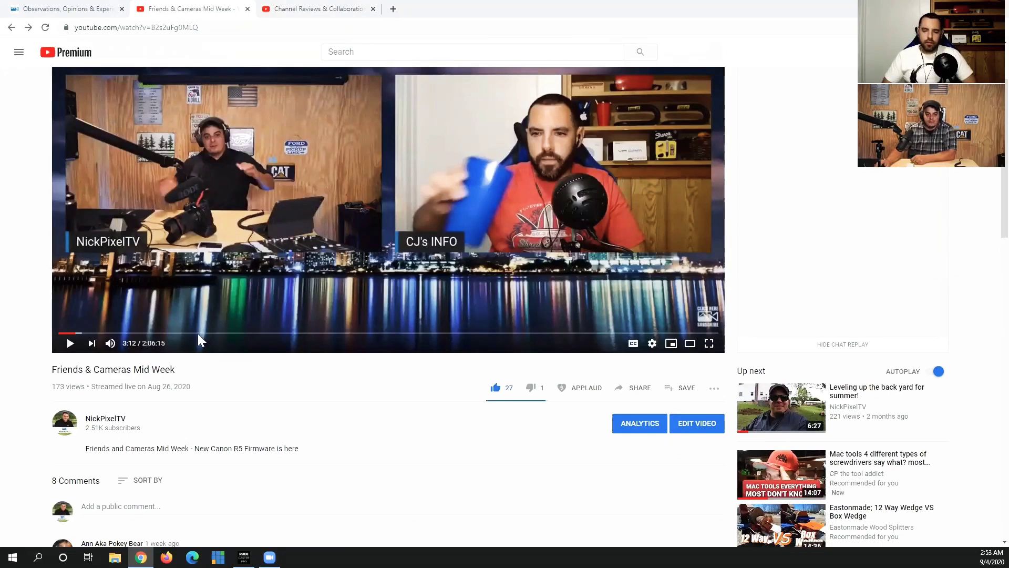
scroll(646, 327, up, 2)
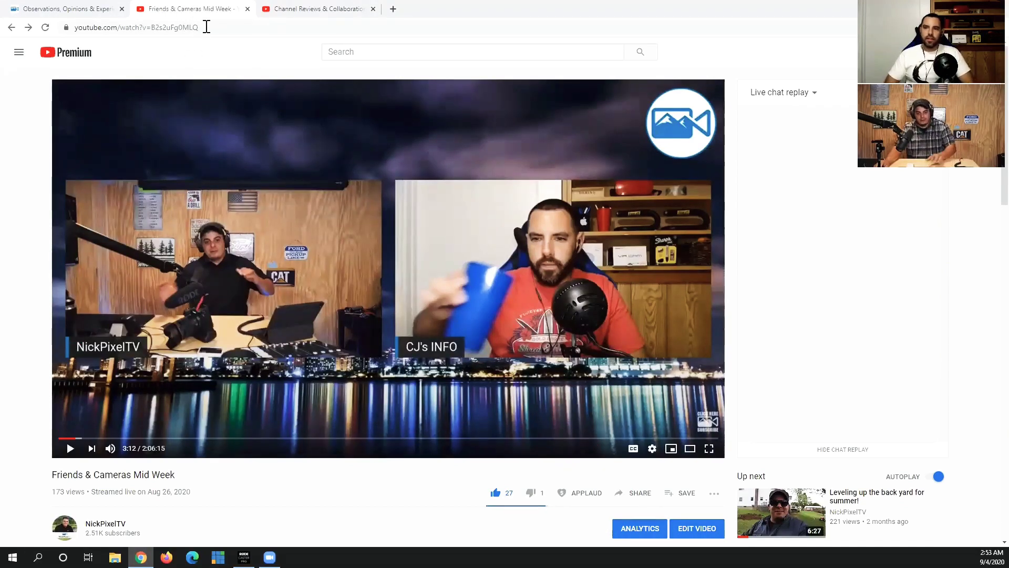
Step: Reload the video's address, pause the replay at 2:52 and zoom the page in
click(206, 27)
key(BackSpace)
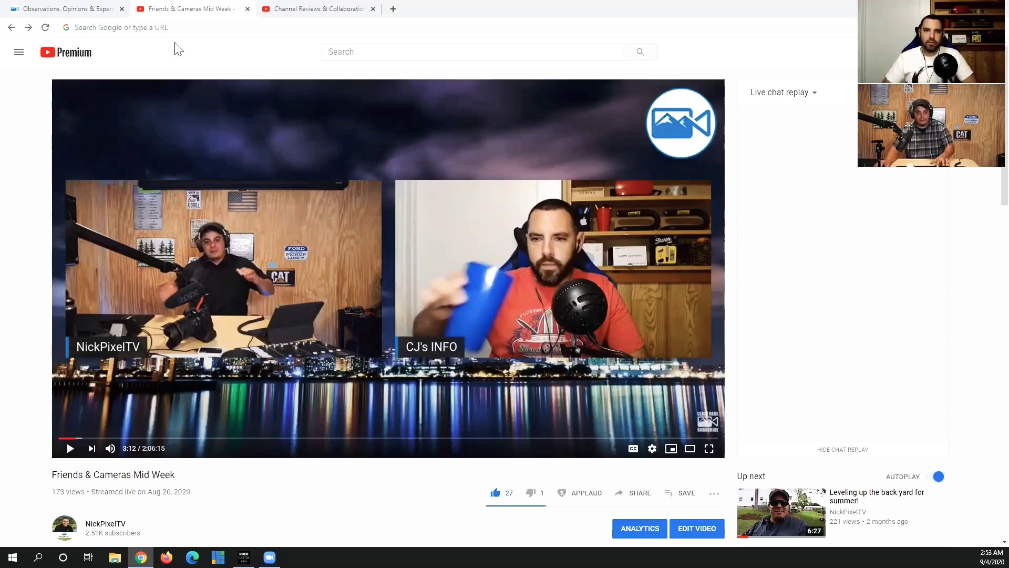
key(ctrl+v)
key(Return)
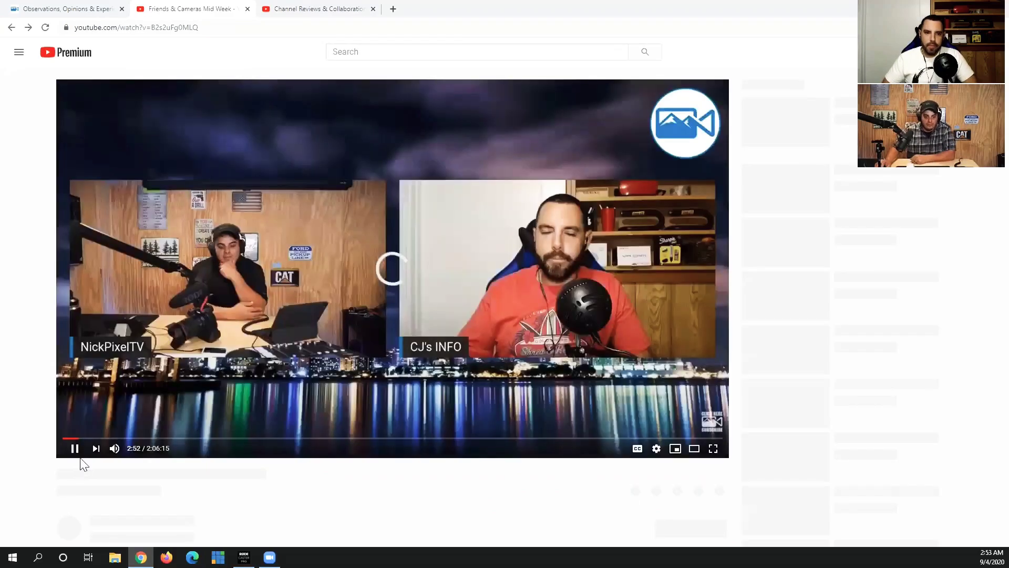
click(342, 237)
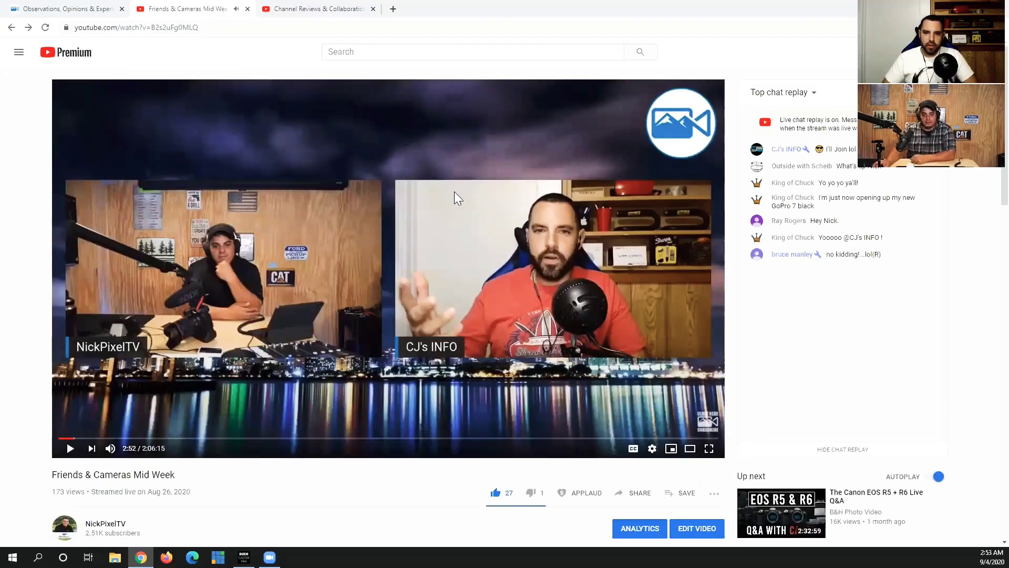
scroll(628, 239, down, 3)
key(ctrl+plus)
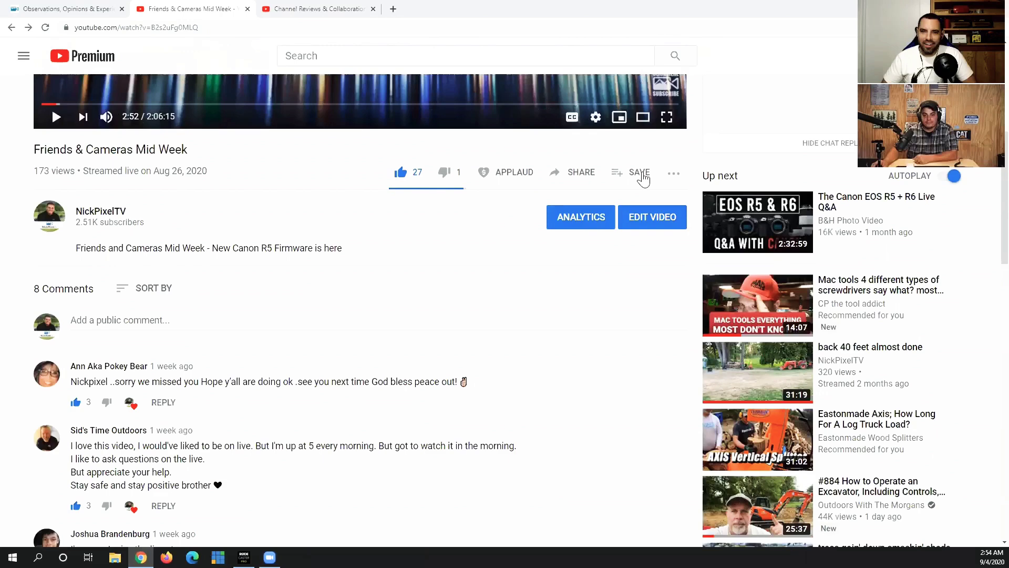
Step: Save Friends & Cameras Mid Week into the Channel Reviews & Collaborations playlist
click(638, 177)
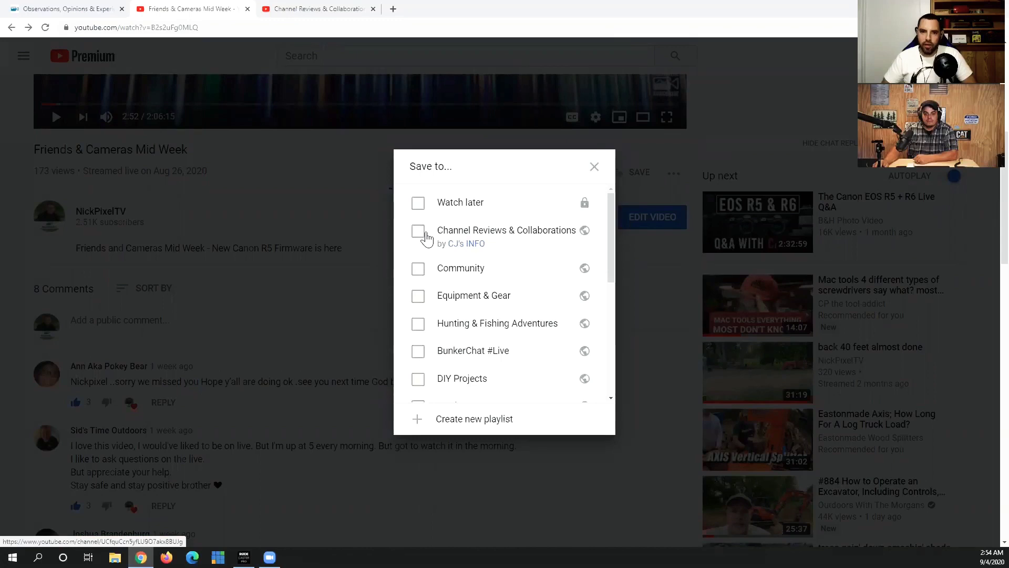
click(421, 232)
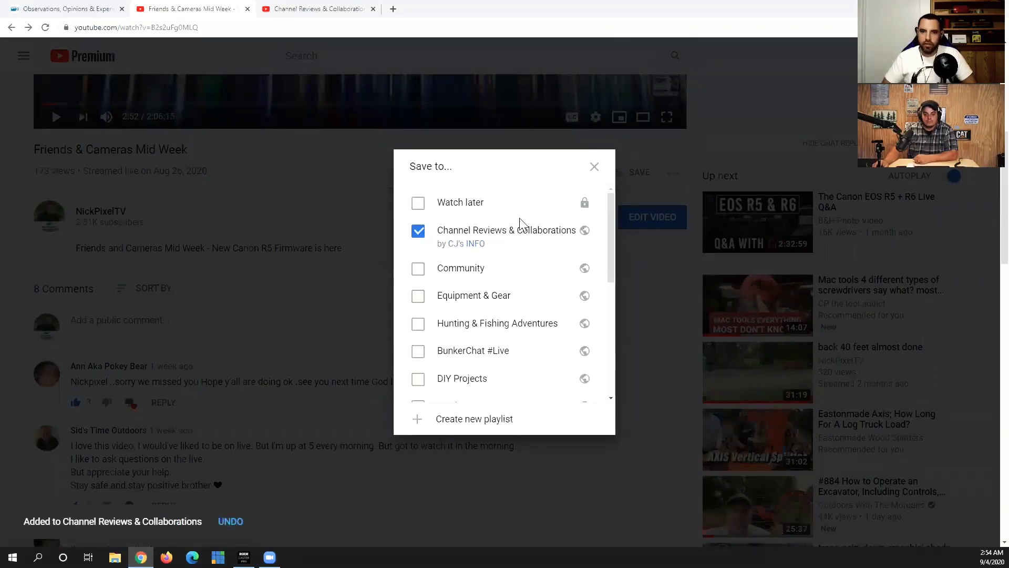
click(594, 168)
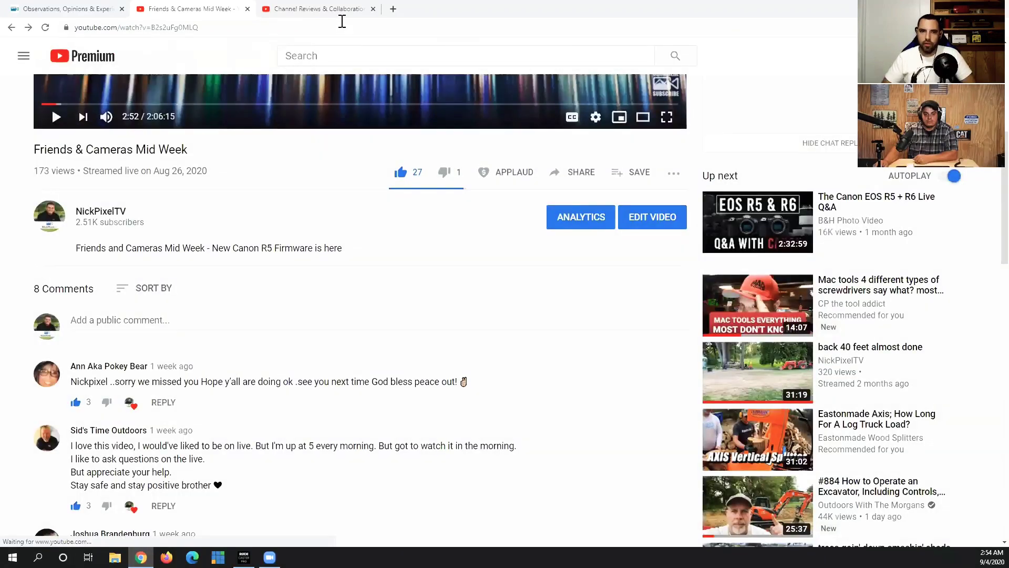
Step: Return to the playlist page, reach row 45 and peek at the new video's actions without changing anything
click(339, 9)
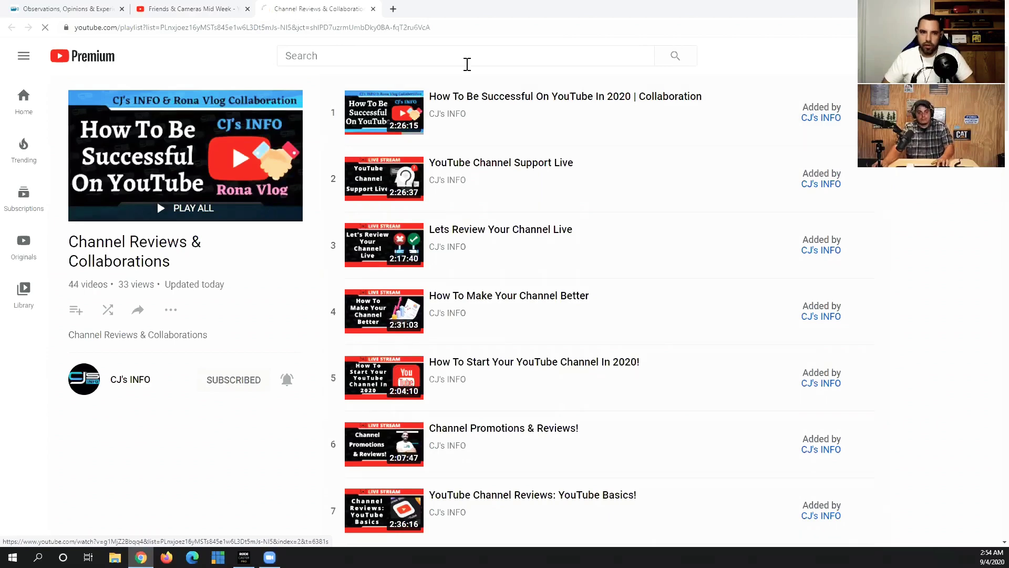
key(F5)
scroll(498, 514, down, 20)
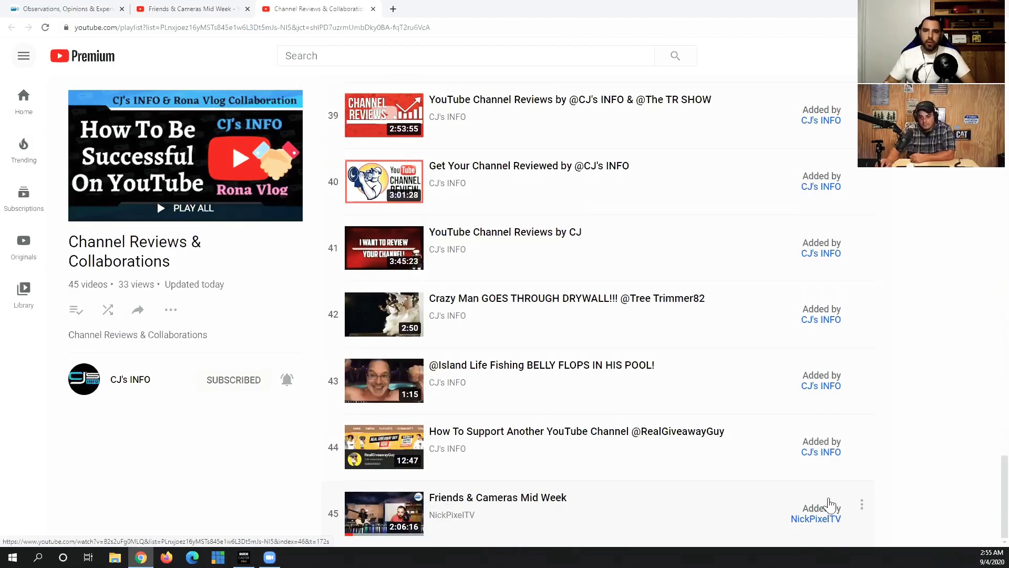
click(862, 507)
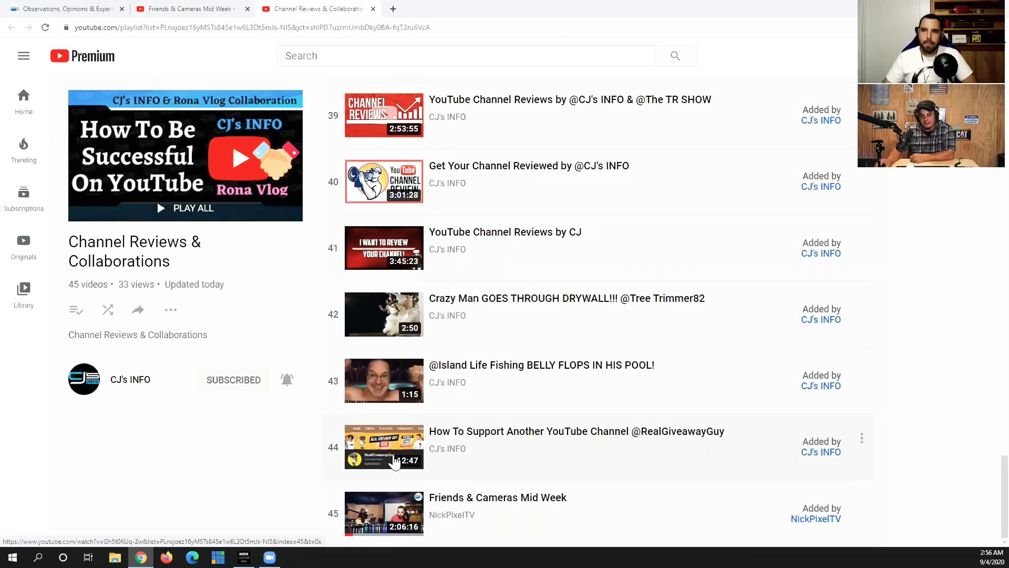
key(Escape)
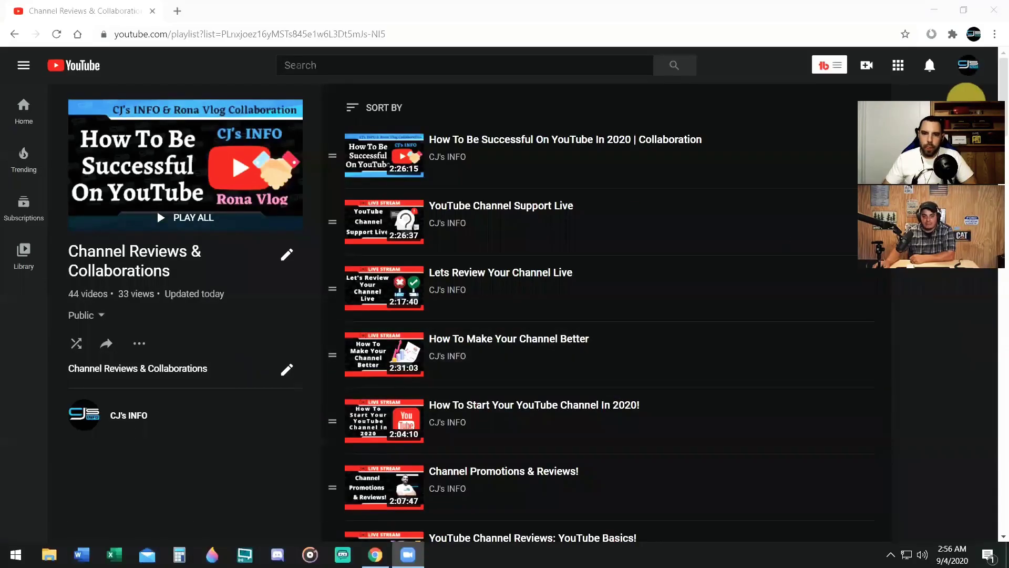
Step: Reload the playlist page from the browser's context menu so it counts 45 videos
right_click(244, 447)
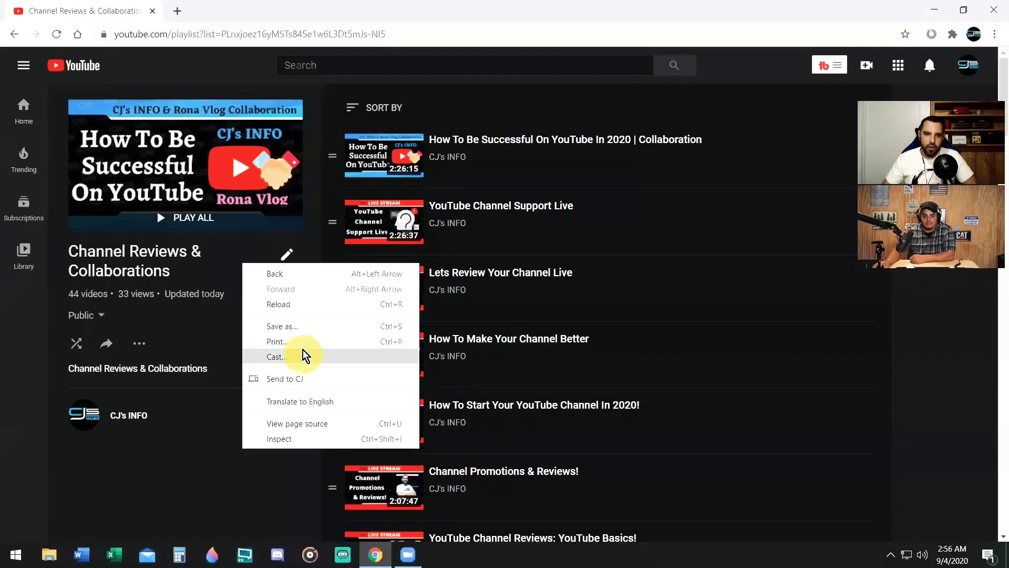
click(316, 304)
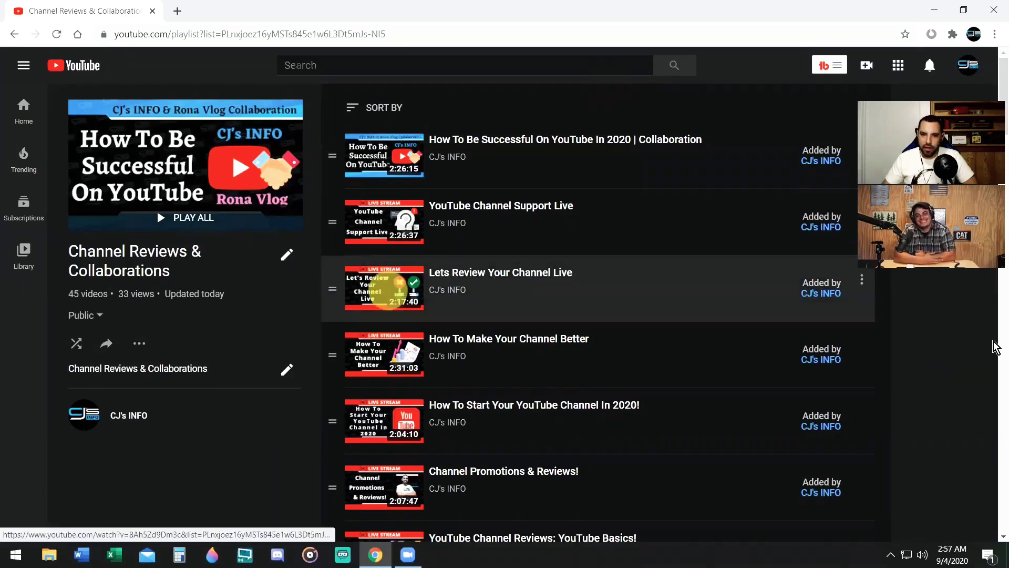
drag(996, 342, 996, 490)
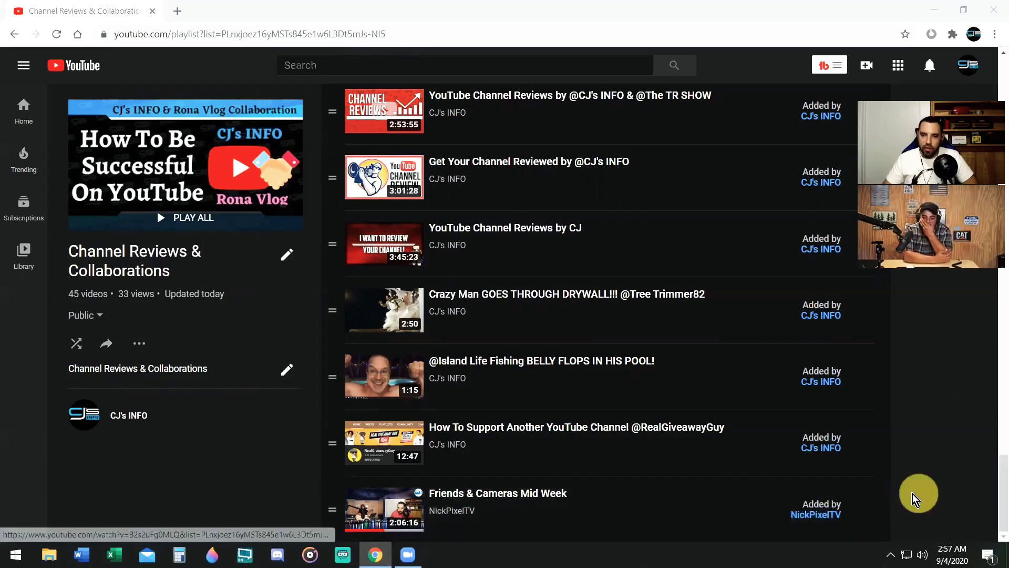
mouse_move(599, 509)
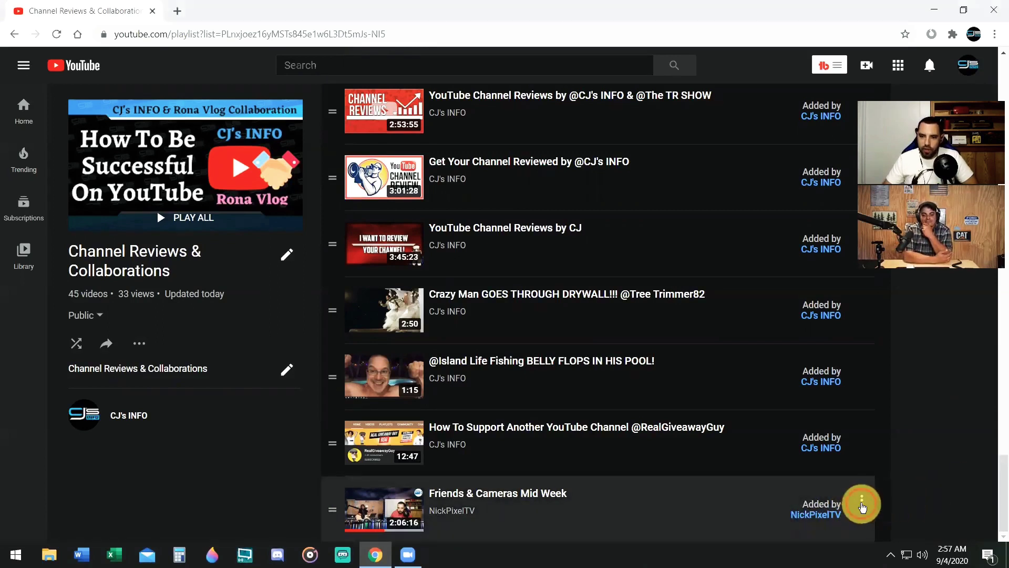
Step: Set Friends & Cameras Mid Week as the playlist's thumbnail from its actions menu
click(863, 505)
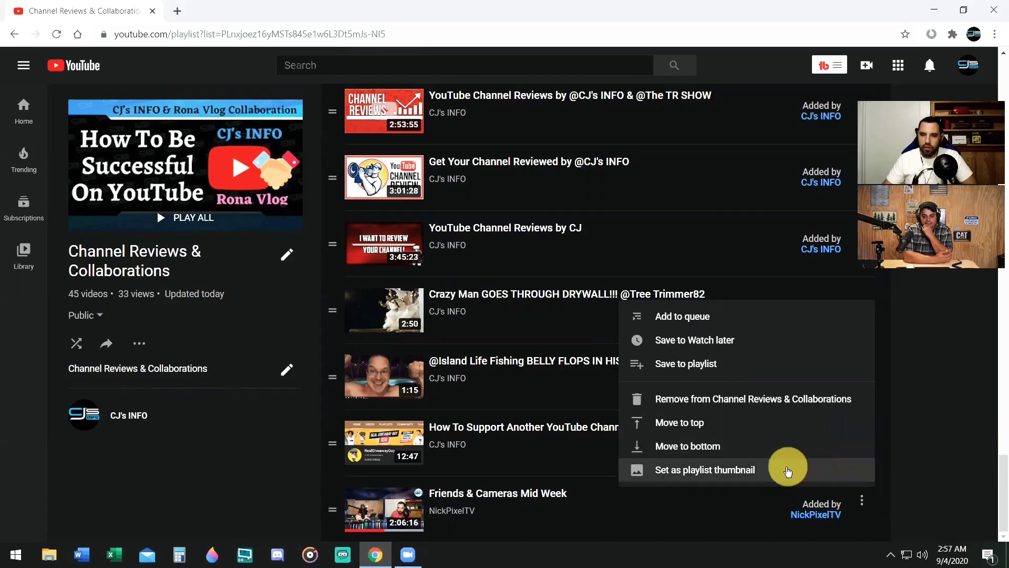
click(786, 470)
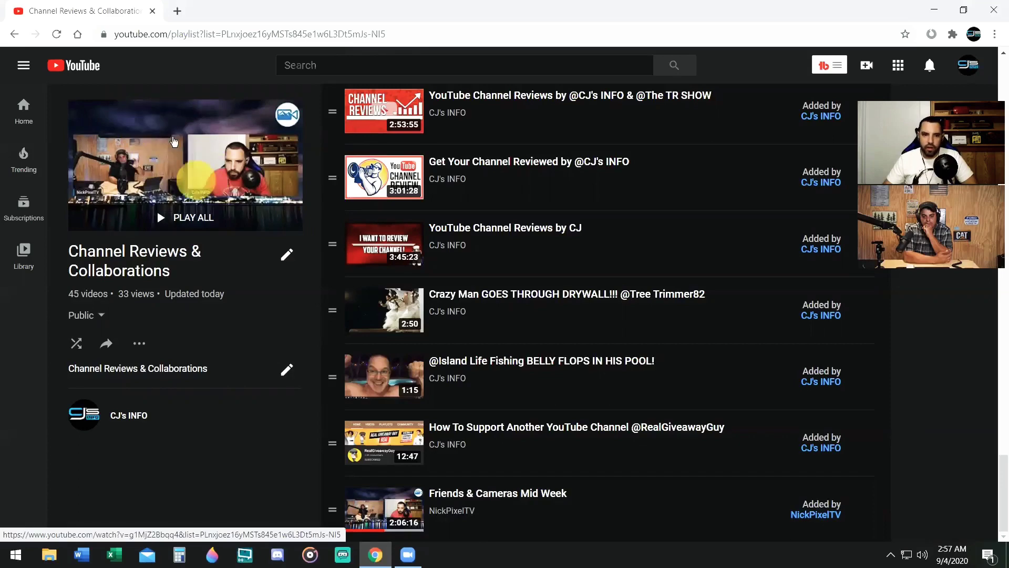
scroll(888, 351, up, 2)
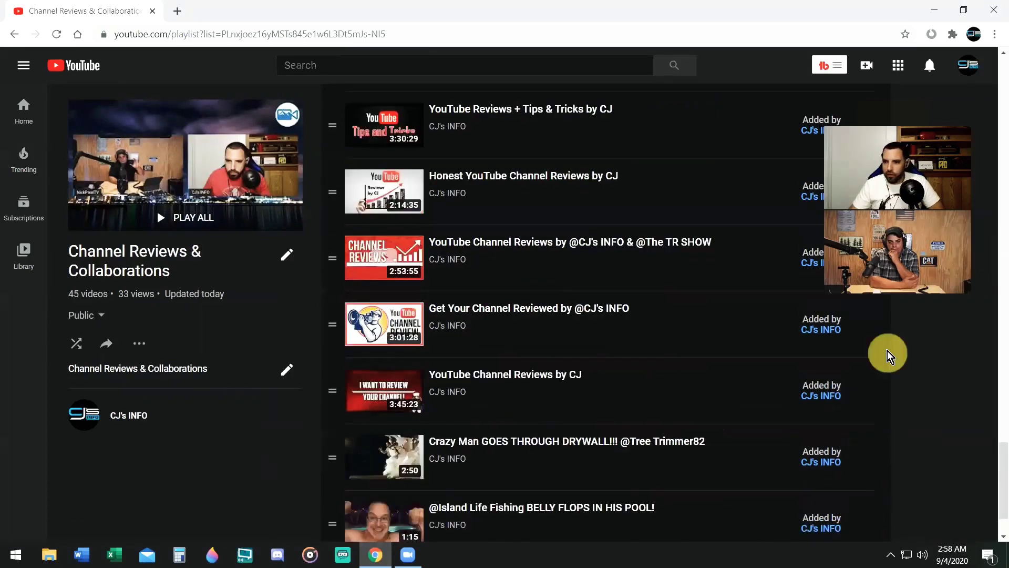
scroll(887, 351, up, 15)
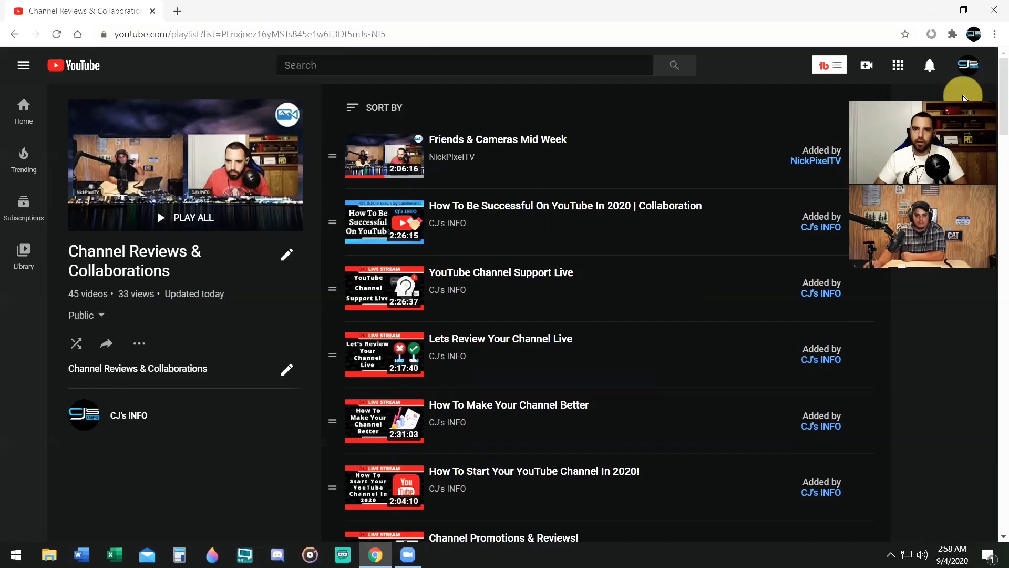
Step: Reopen the playlist's Collaborate settings and toggle Allow new collaborators
click(139, 343)
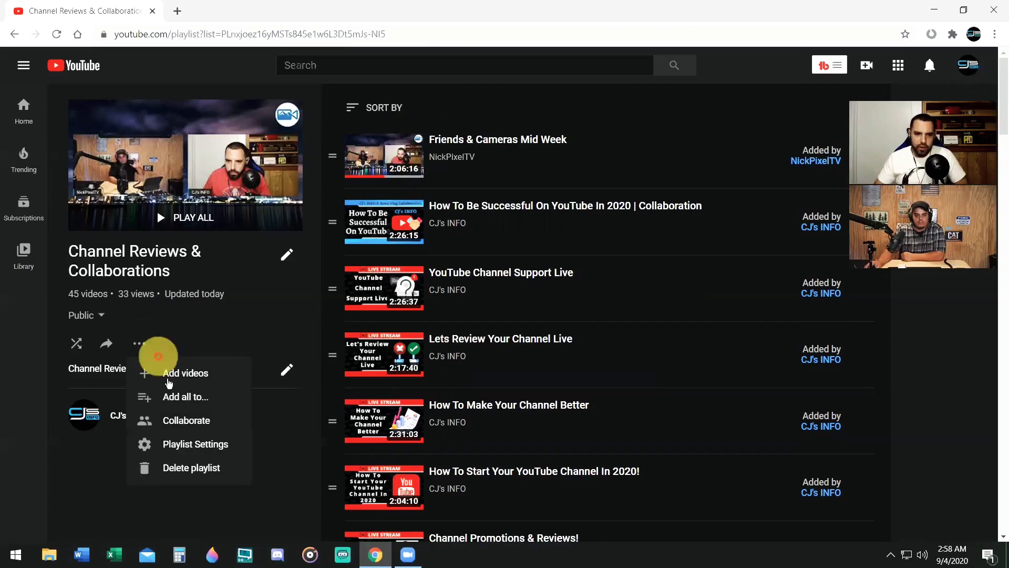
click(185, 424)
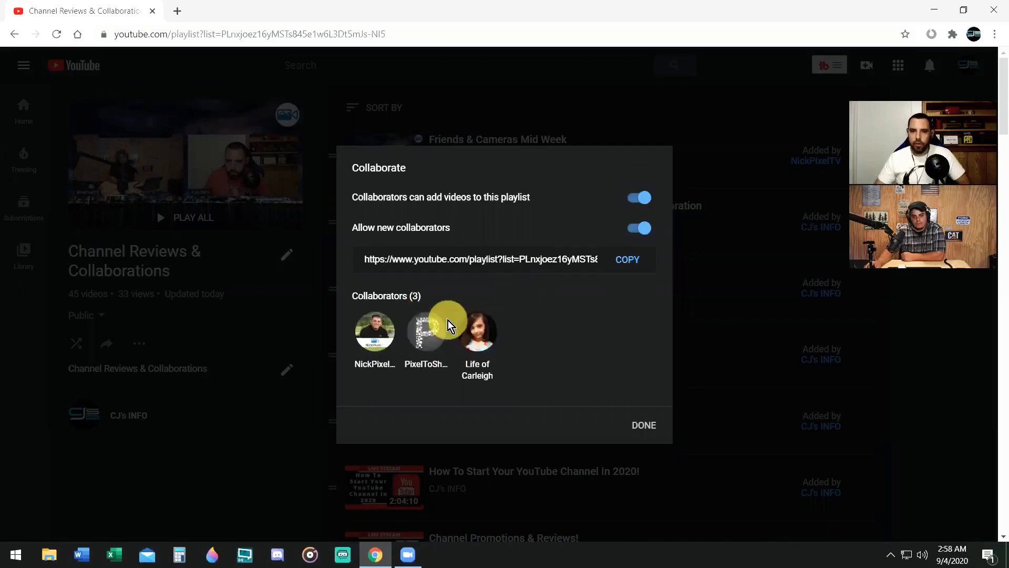
click(639, 229)
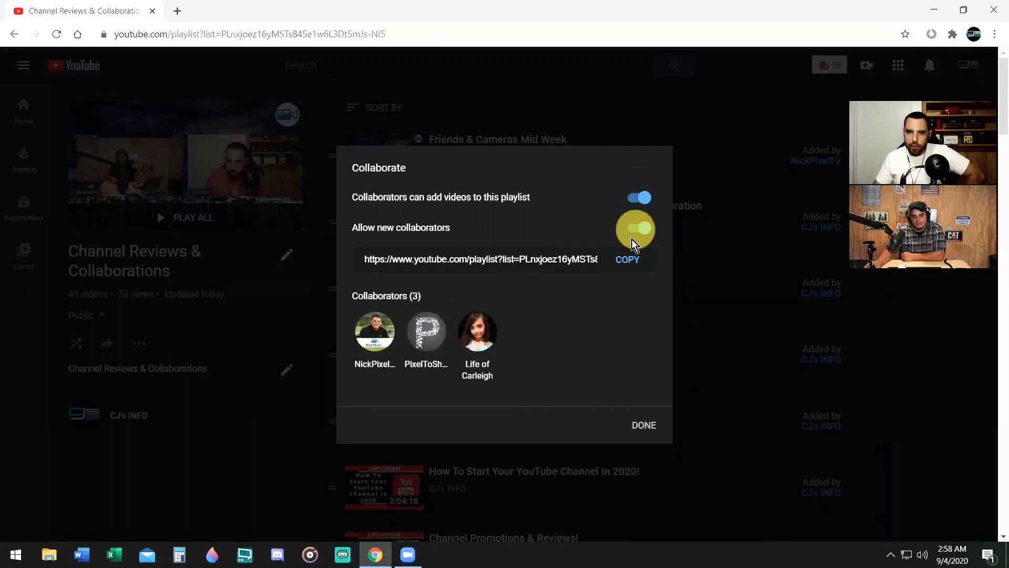